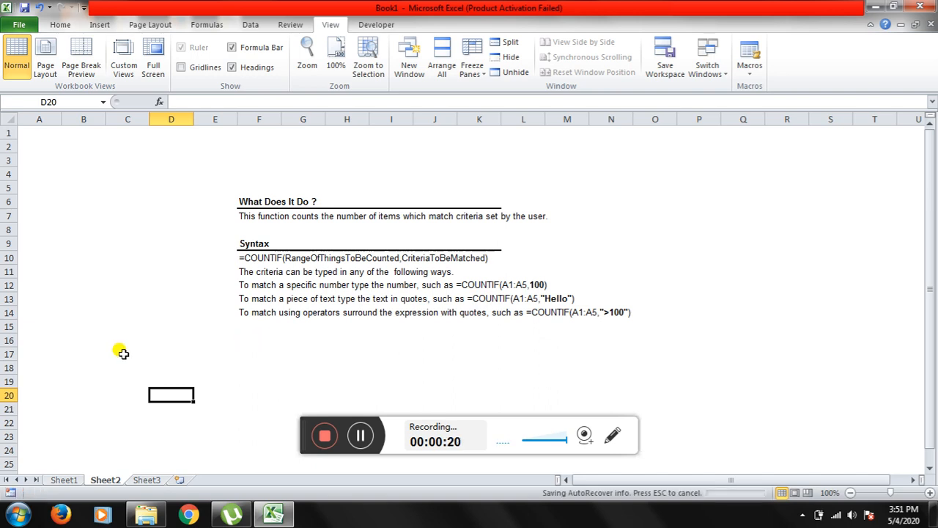
Open Sheet1 and examine the Item entries in D4:D12 for the brake shoes question
click(63, 479)
click(503, 327)
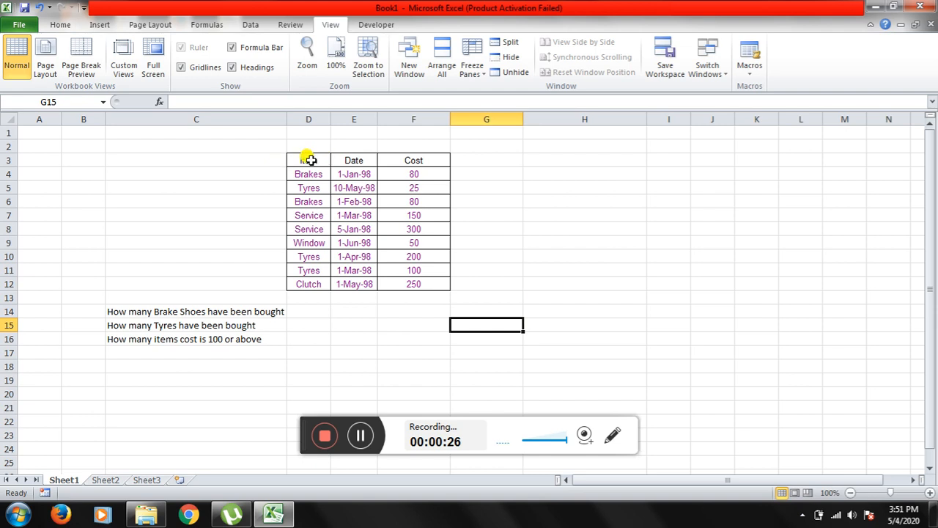
click(298, 294)
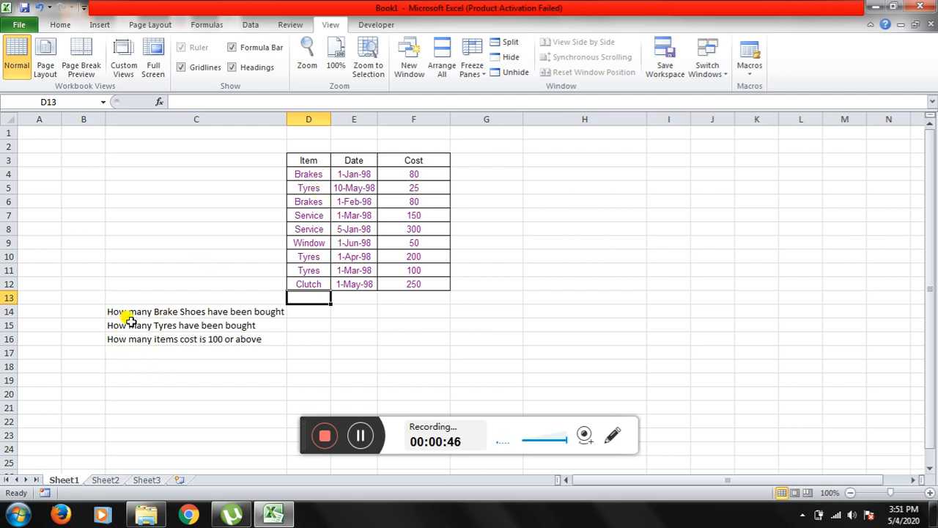
click(308, 312)
drag(315, 173, 304, 280)
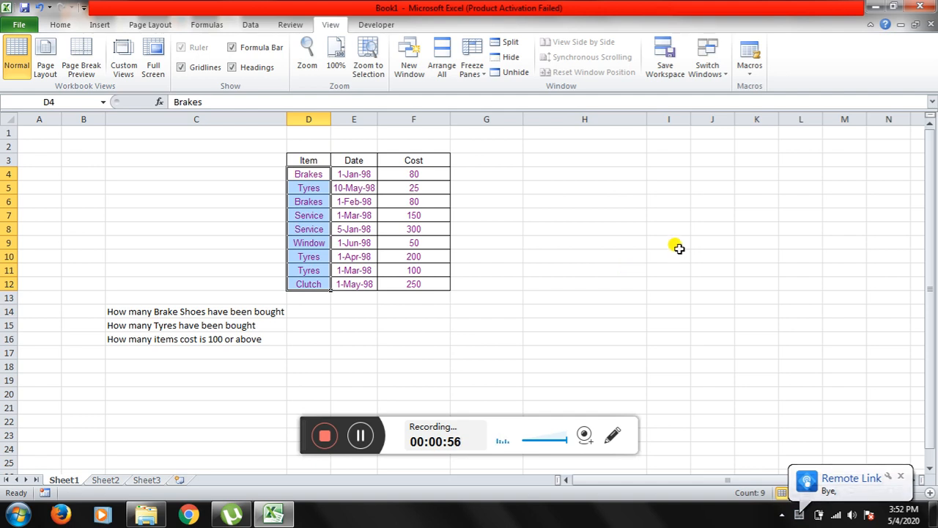
In D14, count the brake purchases with COUNTIF over D3:D12 using the criterion "Brakes"
click(313, 309)
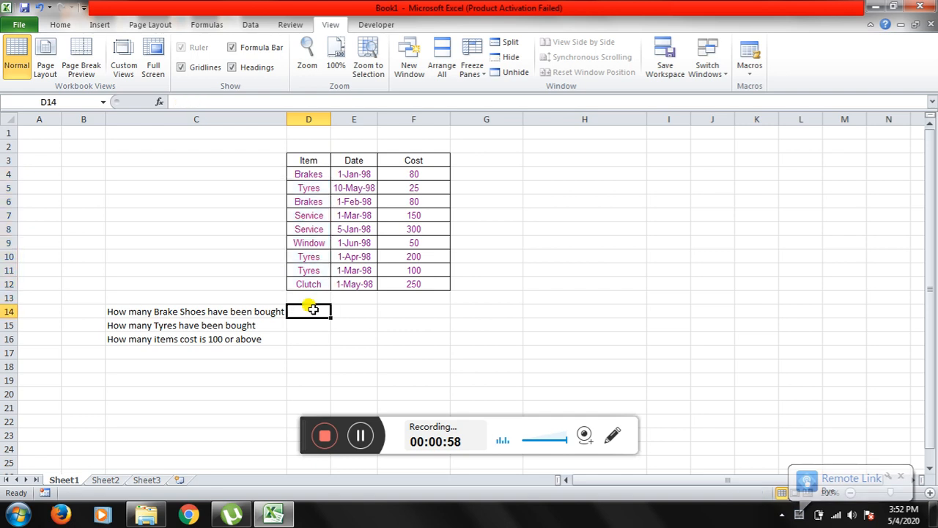
text(=)
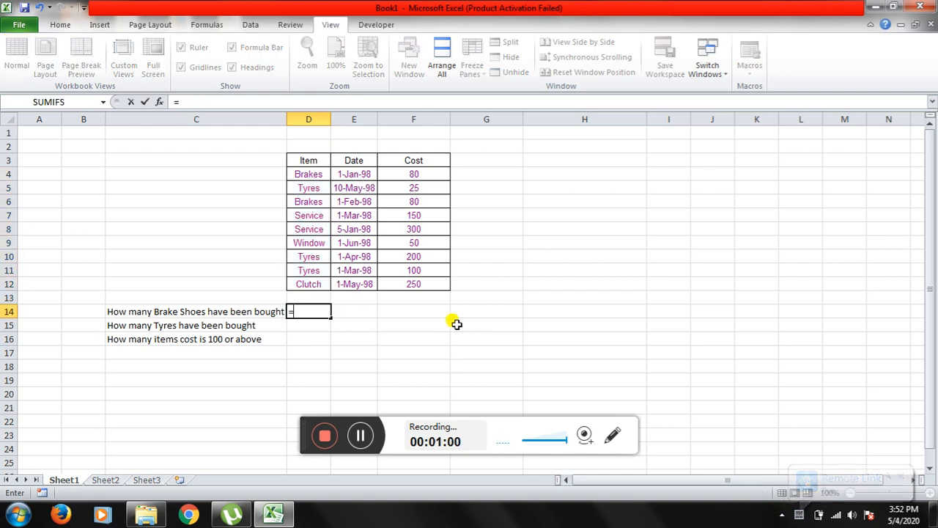
text(countif)
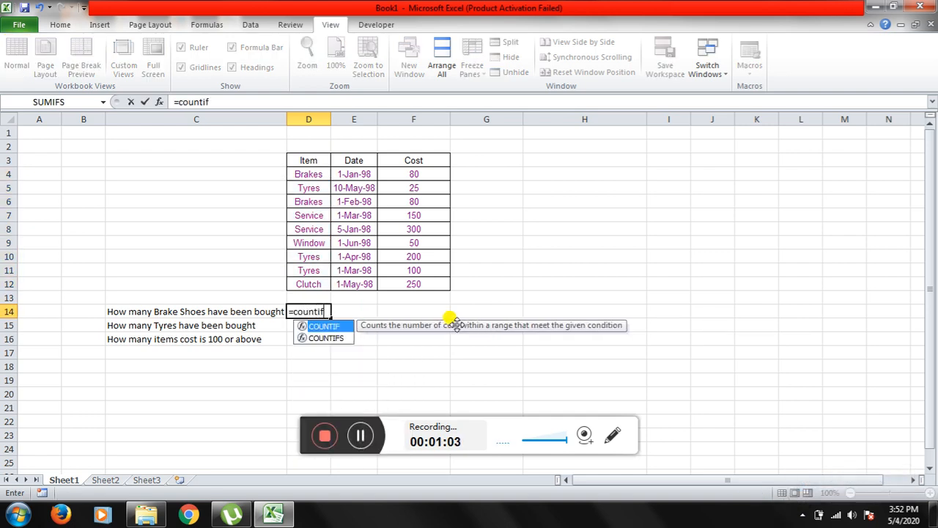
key(Tab)
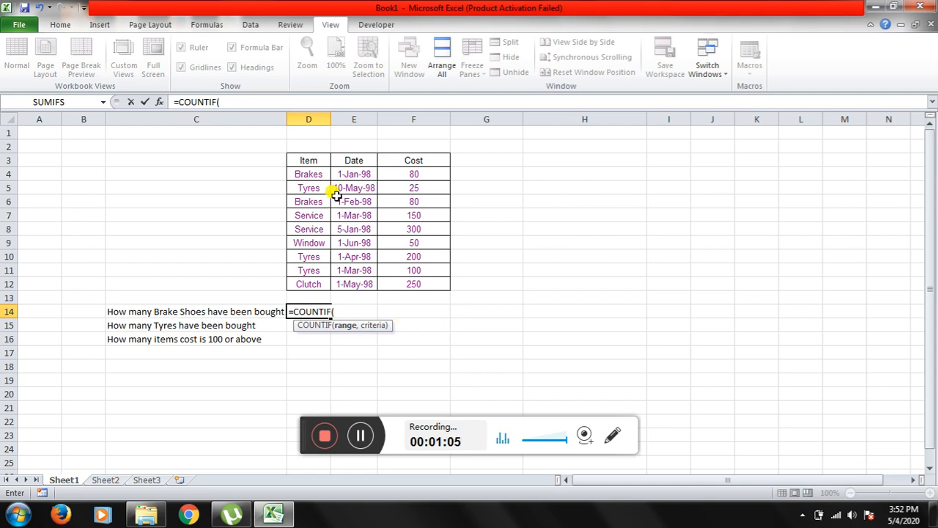
click(313, 159)
drag(313, 159, 310, 284)
text(,)
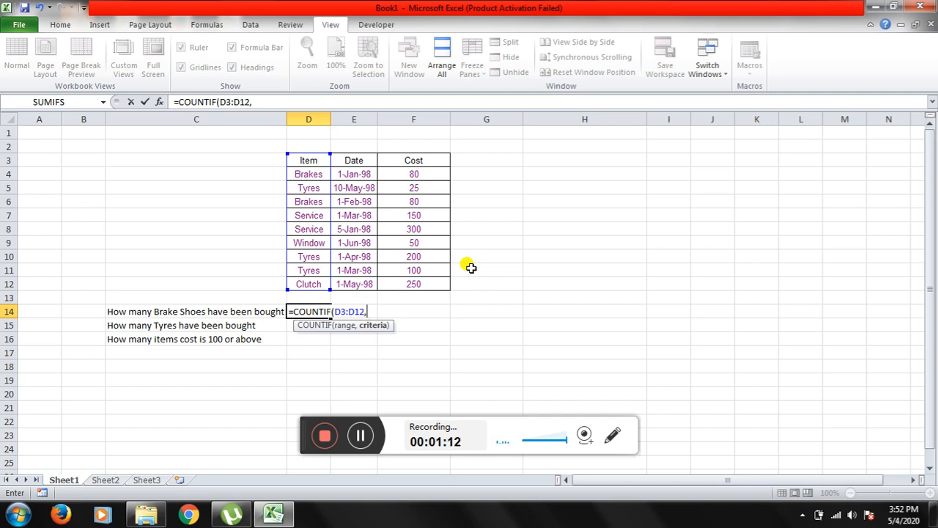
text("Brakes)
key(BackSpace)
text(s")
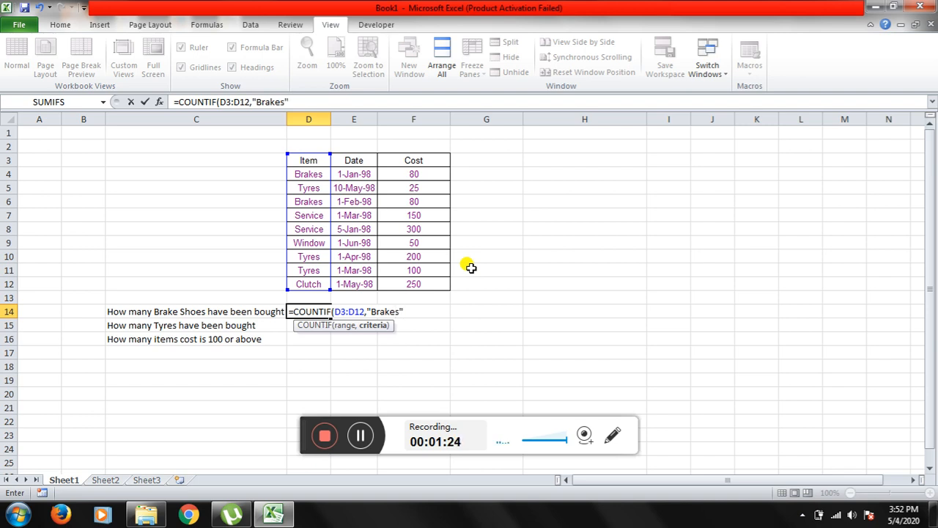
key(Return)
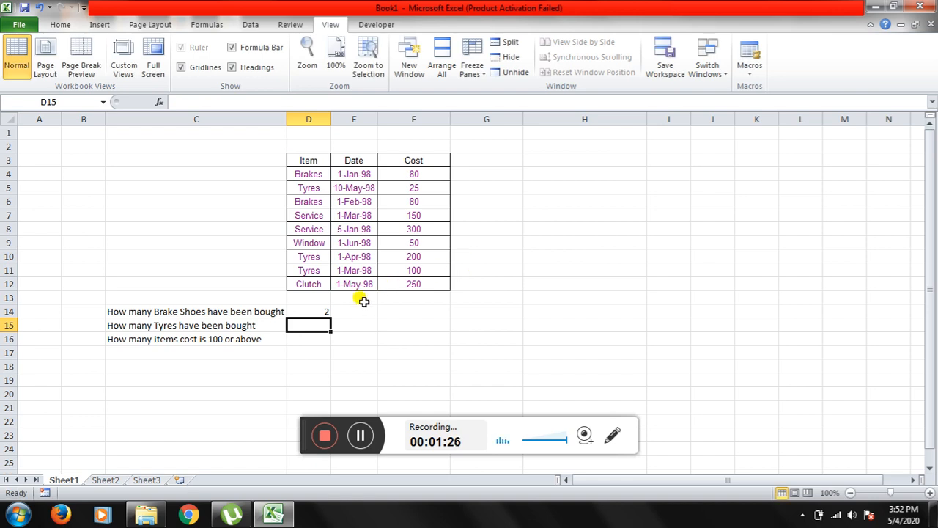
Check the formula in D14 against the Brakes entries in the Item column
click(297, 313)
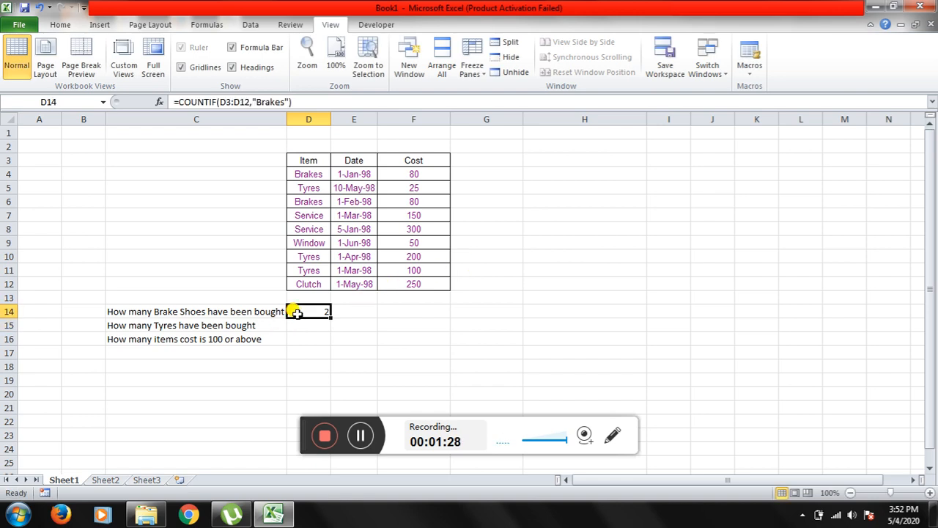
click(270, 173)
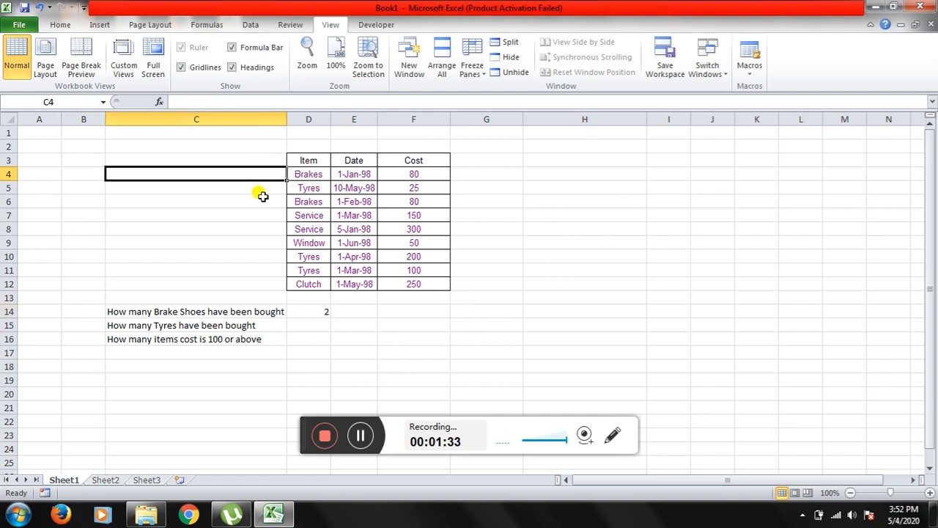
click(303, 158)
click(308, 203)
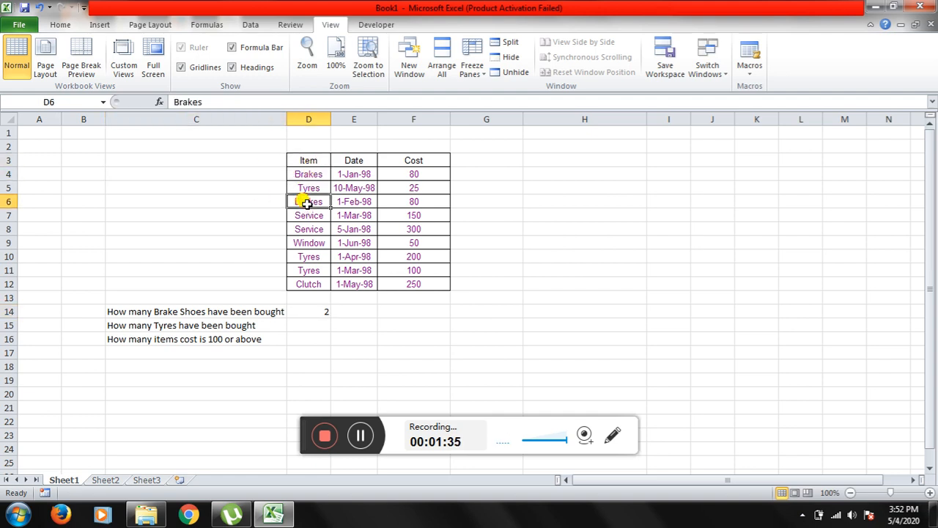
In D15, count the tyre purchases with COUNTIF over D3:D12 using the criterion "Tyres"
click(293, 326)
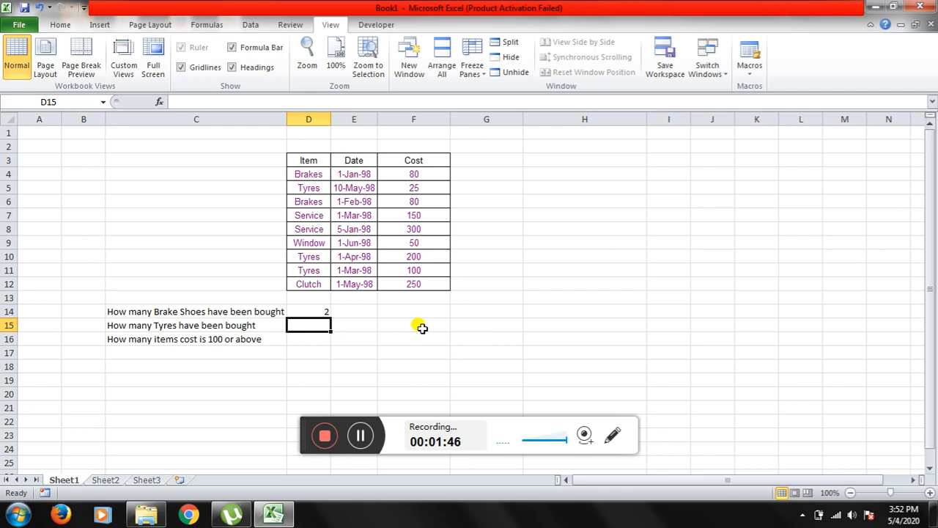
text(=)
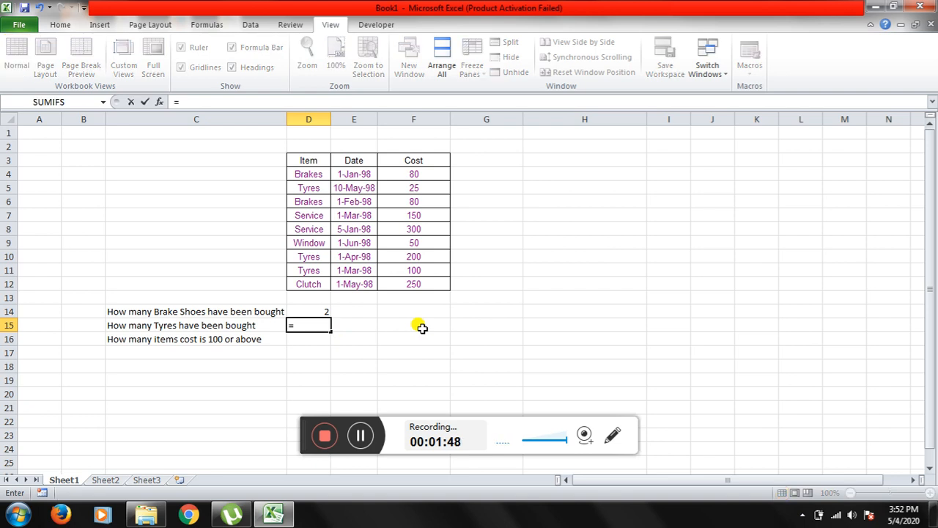
text(countif)
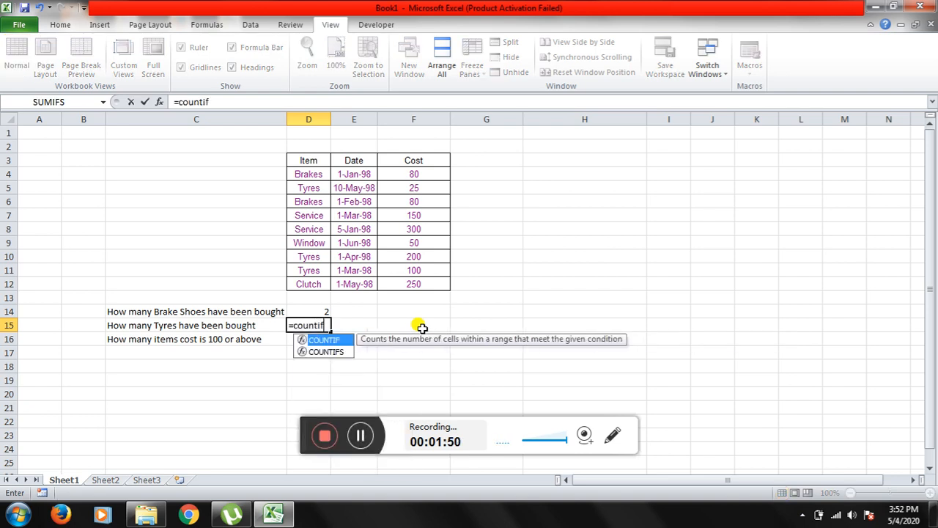
key(Tab)
drag(309, 155, 302, 283)
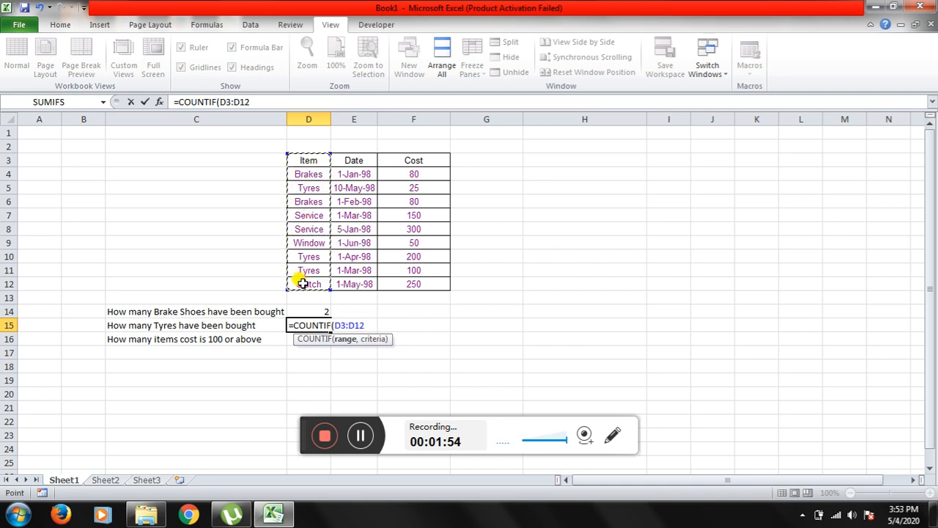
text(,"Ty)
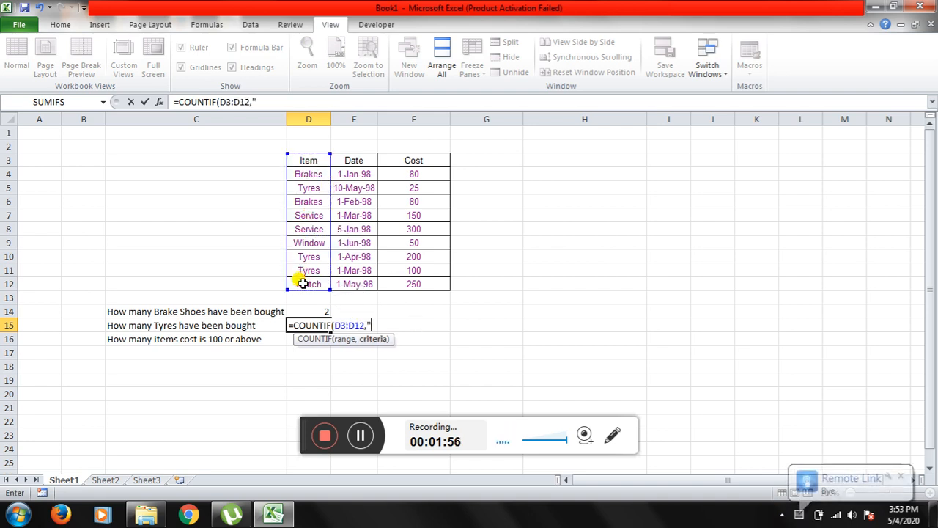
text(p)
key(BackSpace)
text(re)
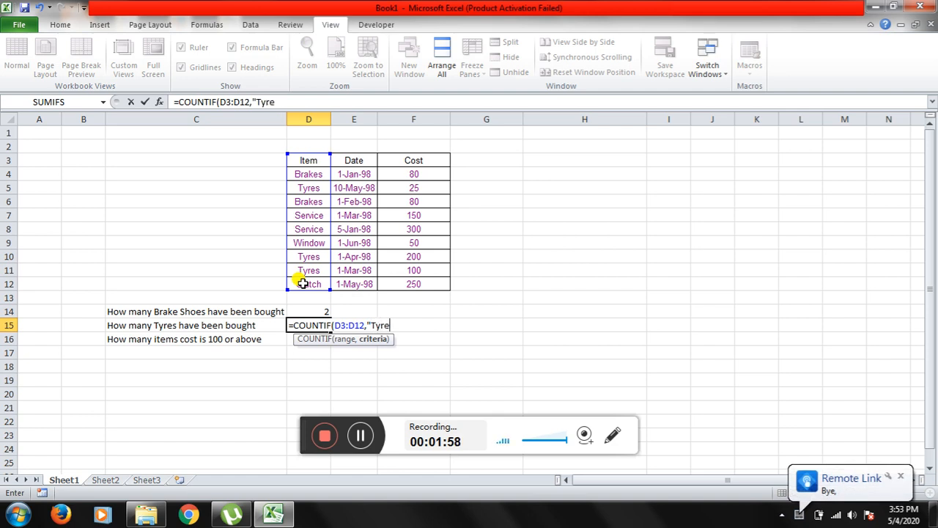
text(s"))
key(Return)
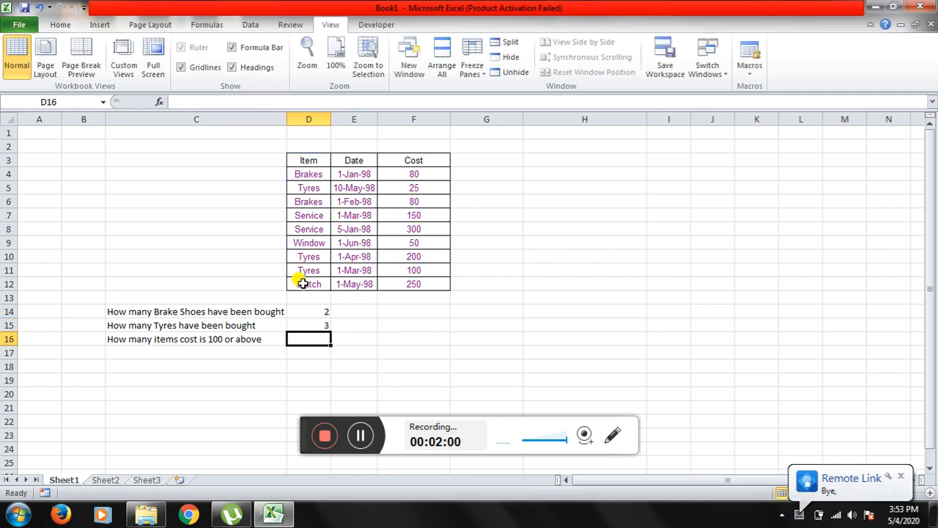
Check the formula in D15 against the Tyres entries in the Item column
click(311, 321)
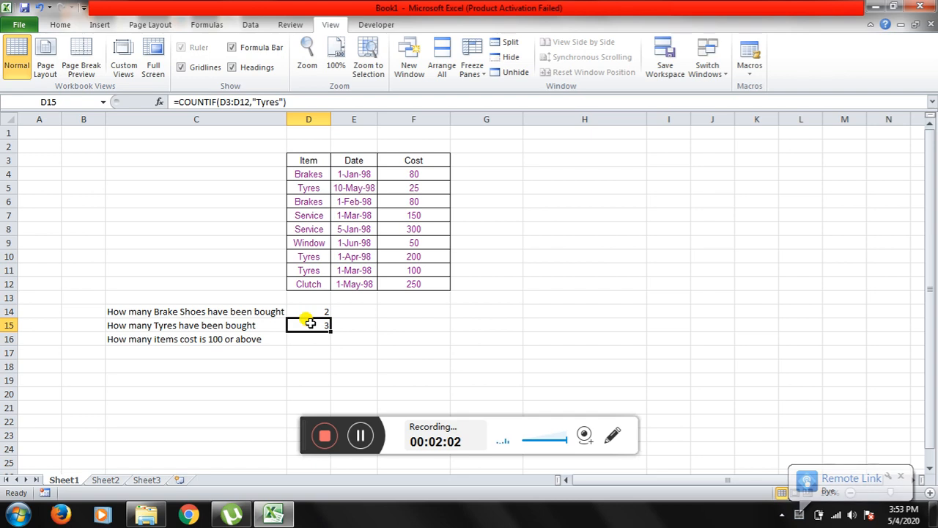
click(296, 187)
click(308, 255)
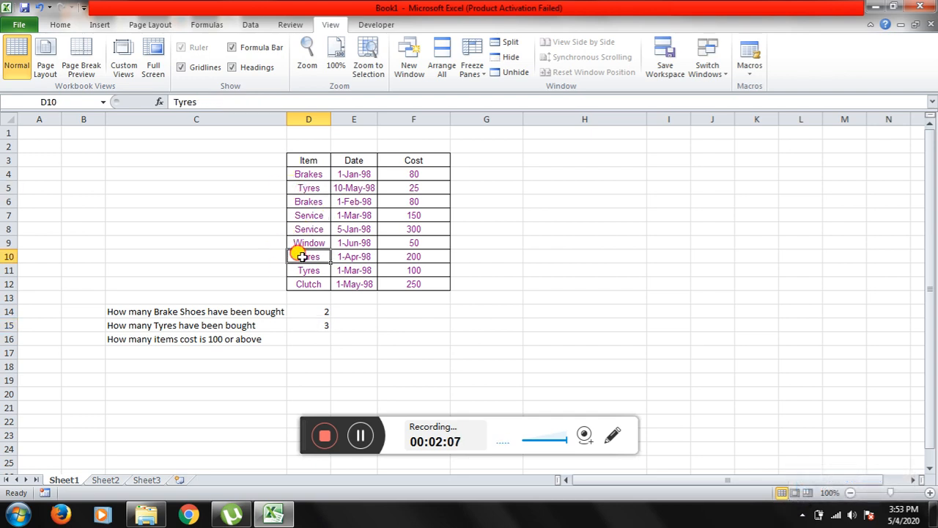
click(307, 271)
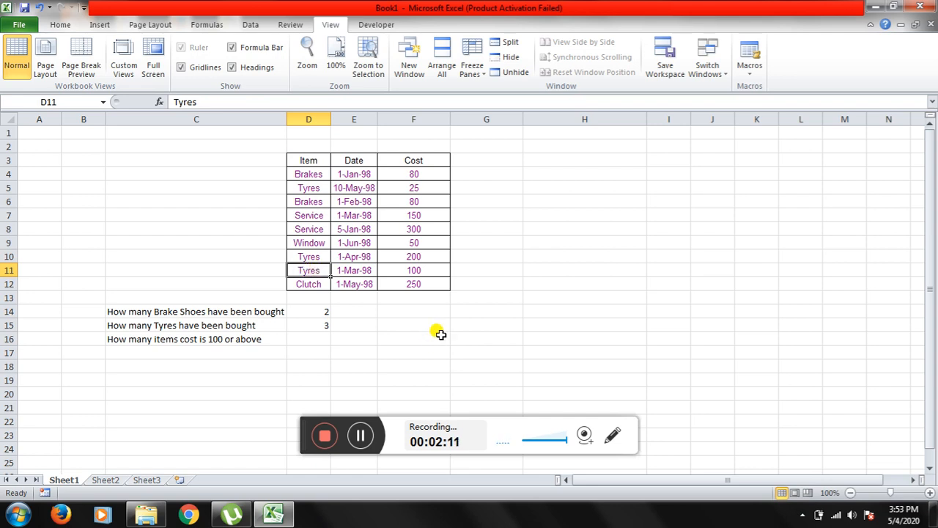
In D16, count the items costing 100 or more with COUNTIF over F3:F12 using the criterion ">=100"
click(307, 337)
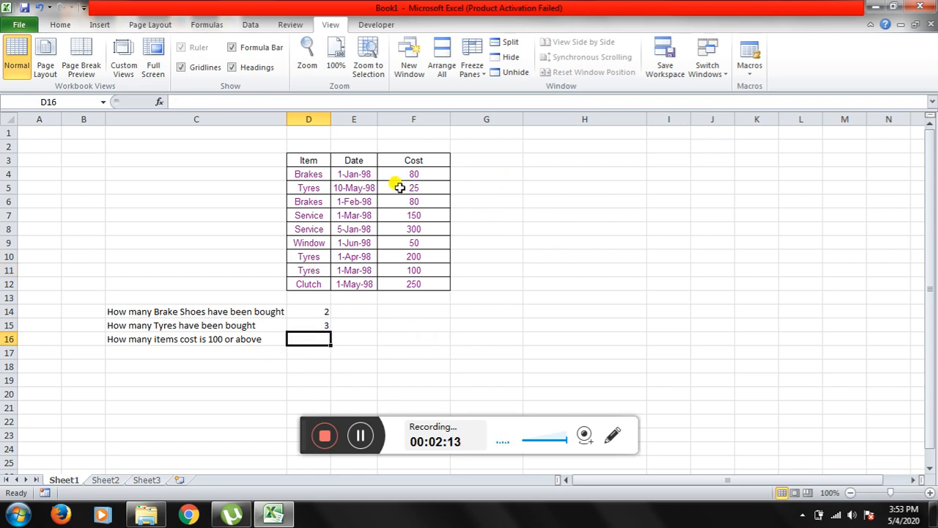
click(419, 173)
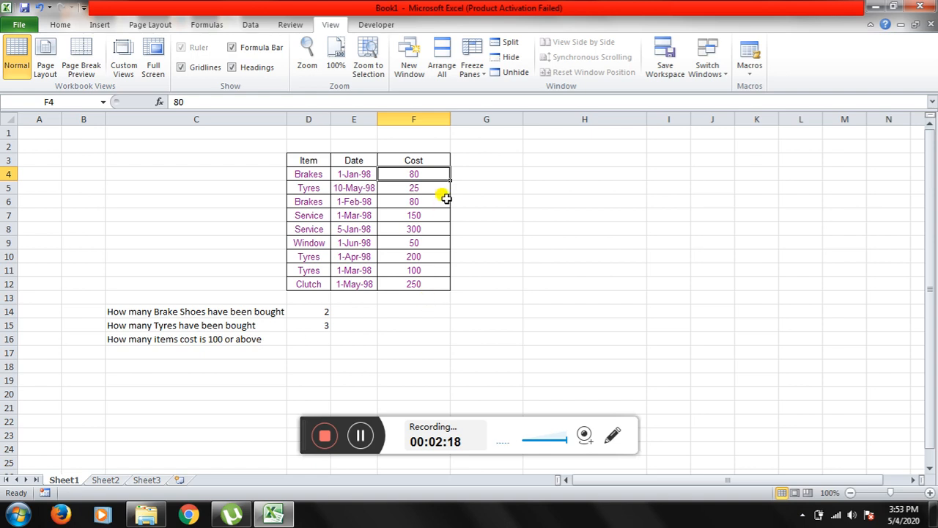
drag(434, 174, 424, 282)
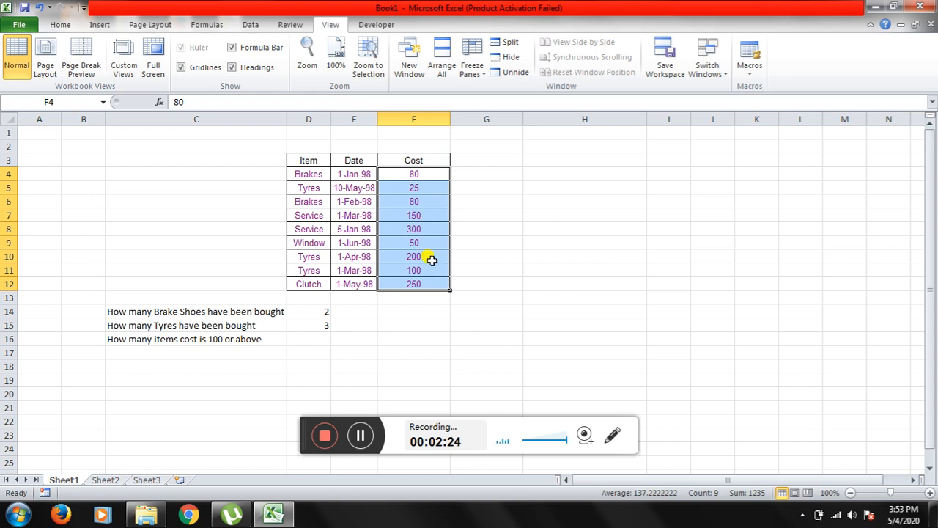
click(303, 339)
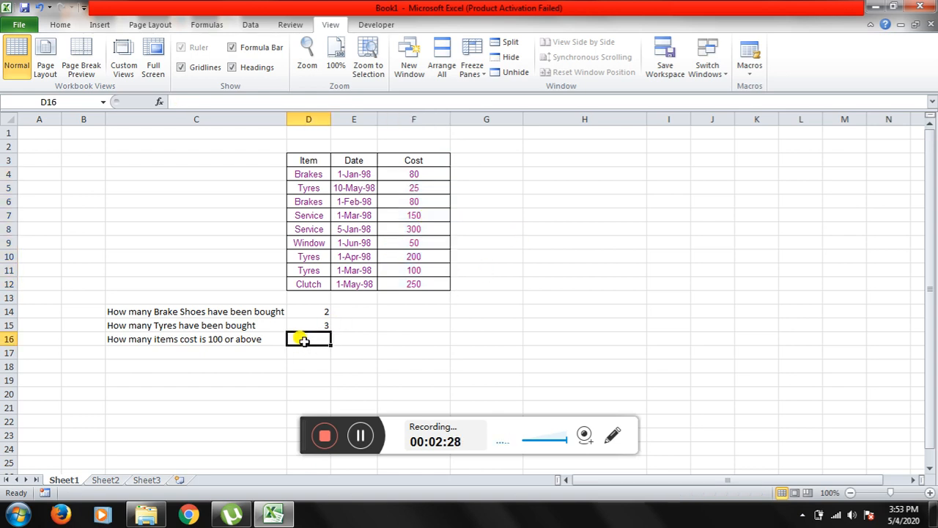
text(=countif)
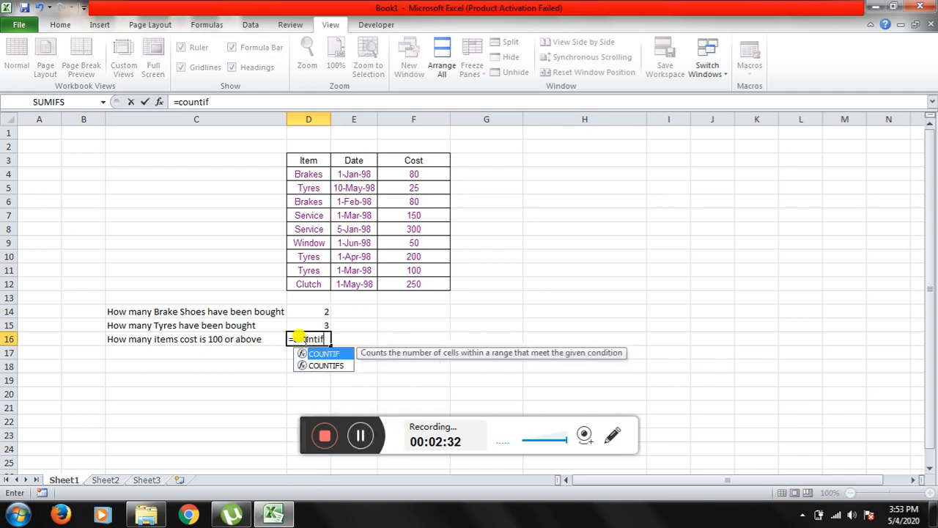
key(Tab)
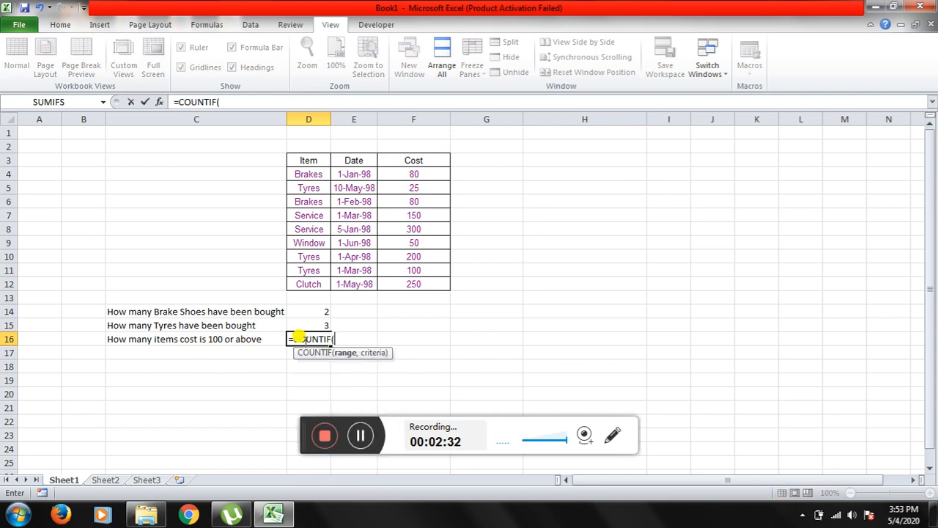
click(418, 160)
drag(418, 161, 415, 284)
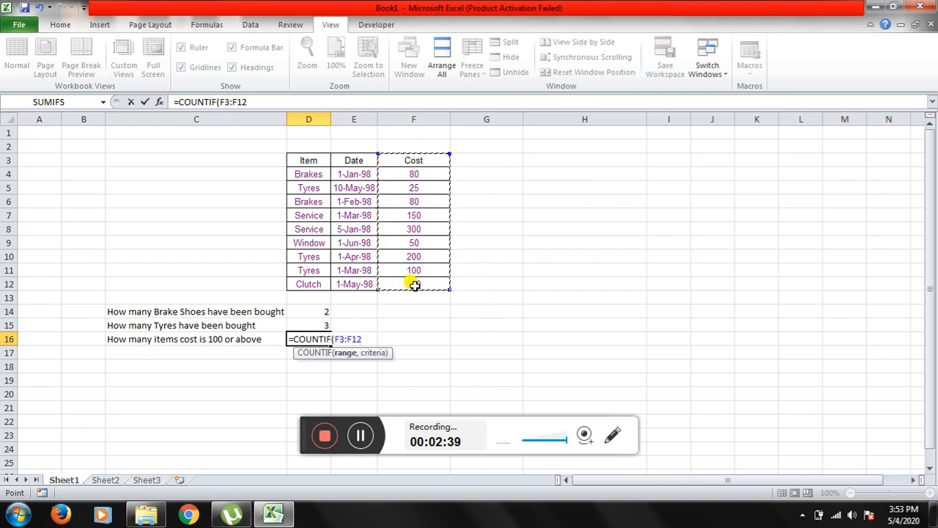
text(,)
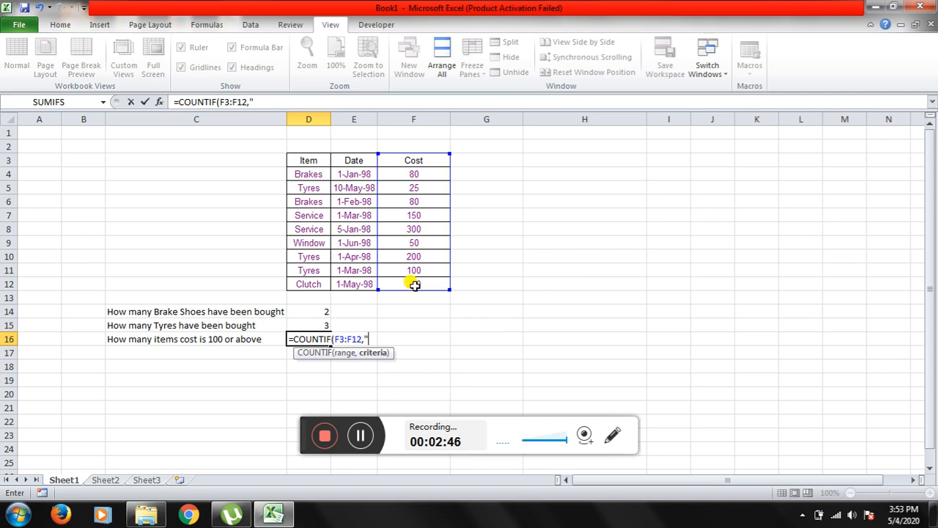
text(>=100")
key(Return)
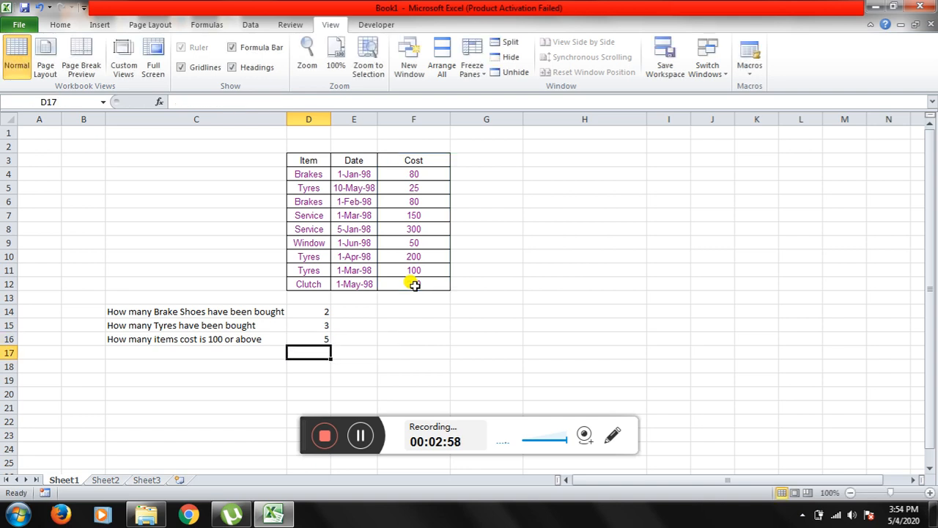
Check the formula in D16 against the Cost column entries of 100 or above
click(303, 339)
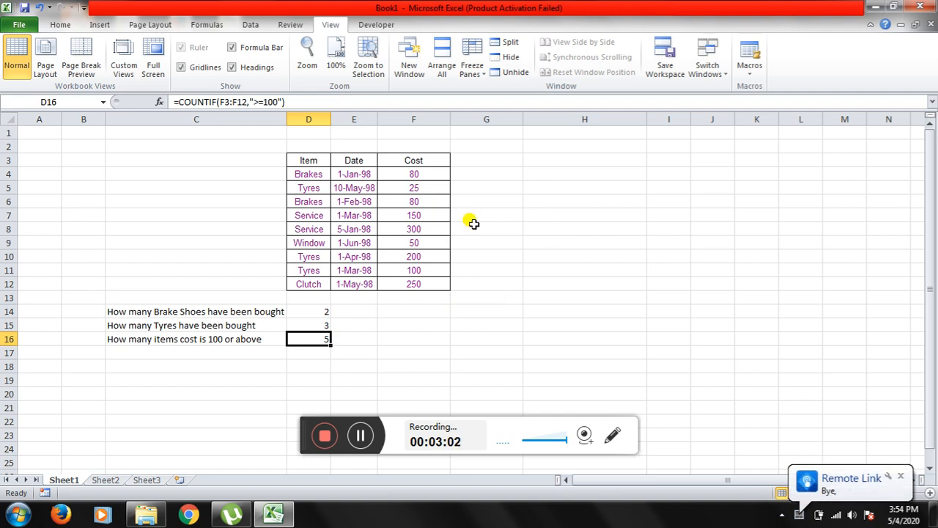
drag(415, 173, 416, 285)
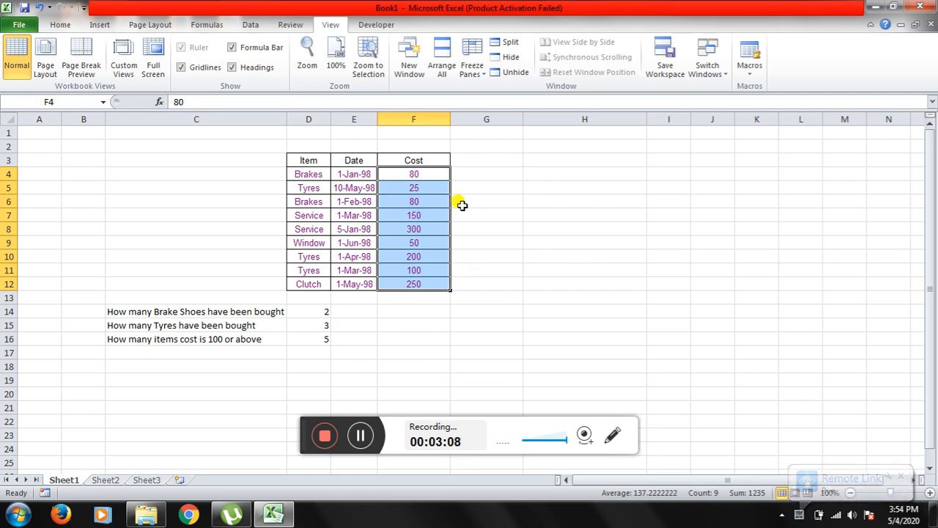
click(436, 214)
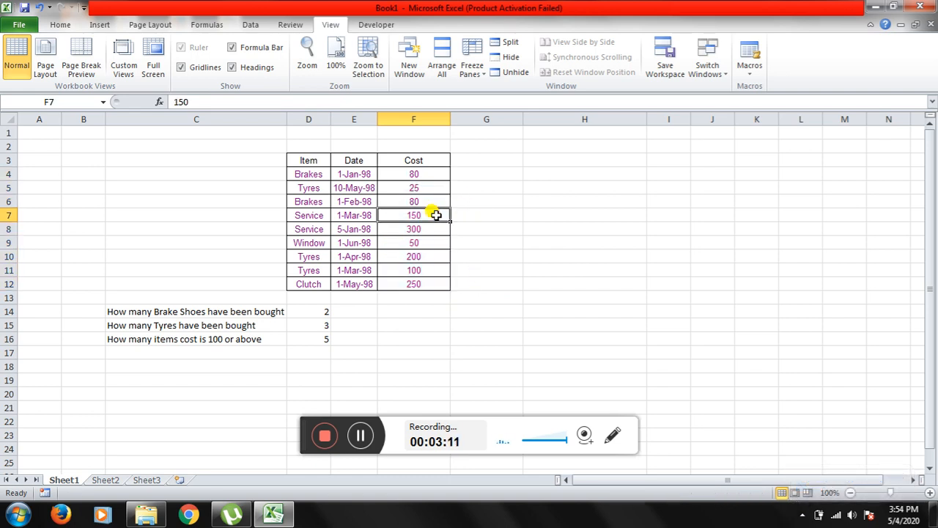
click(432, 225)
click(436, 256)
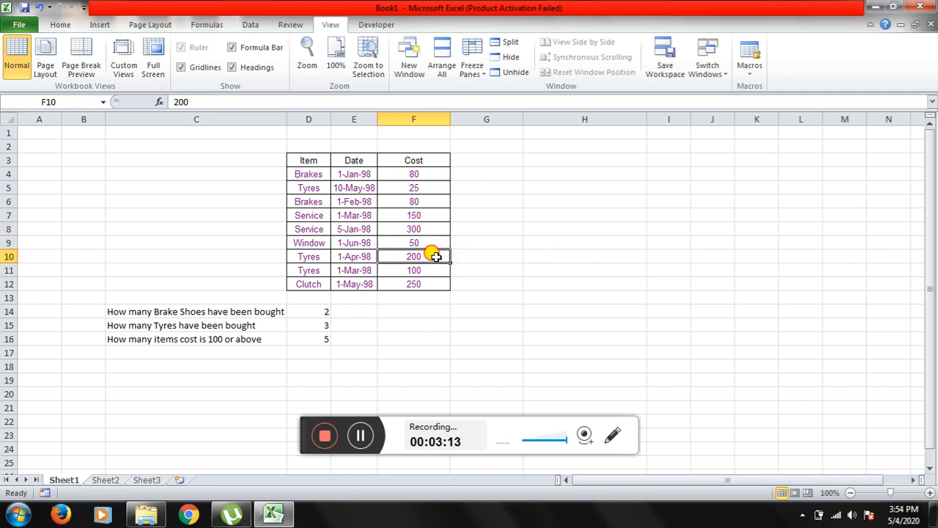
click(432, 270)
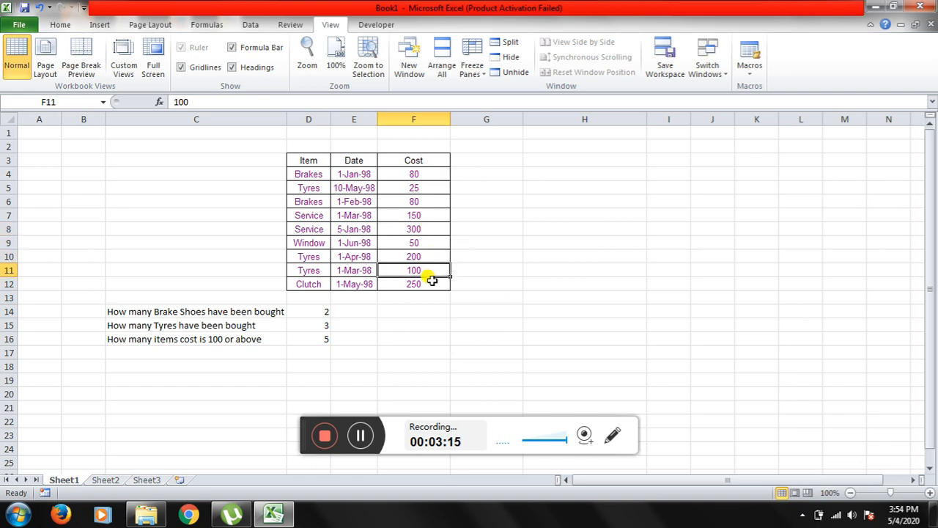
click(428, 285)
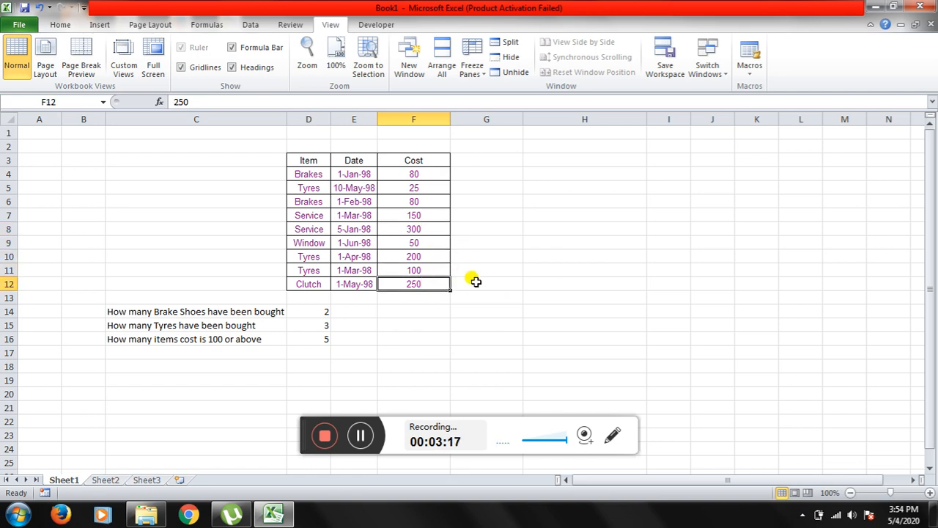